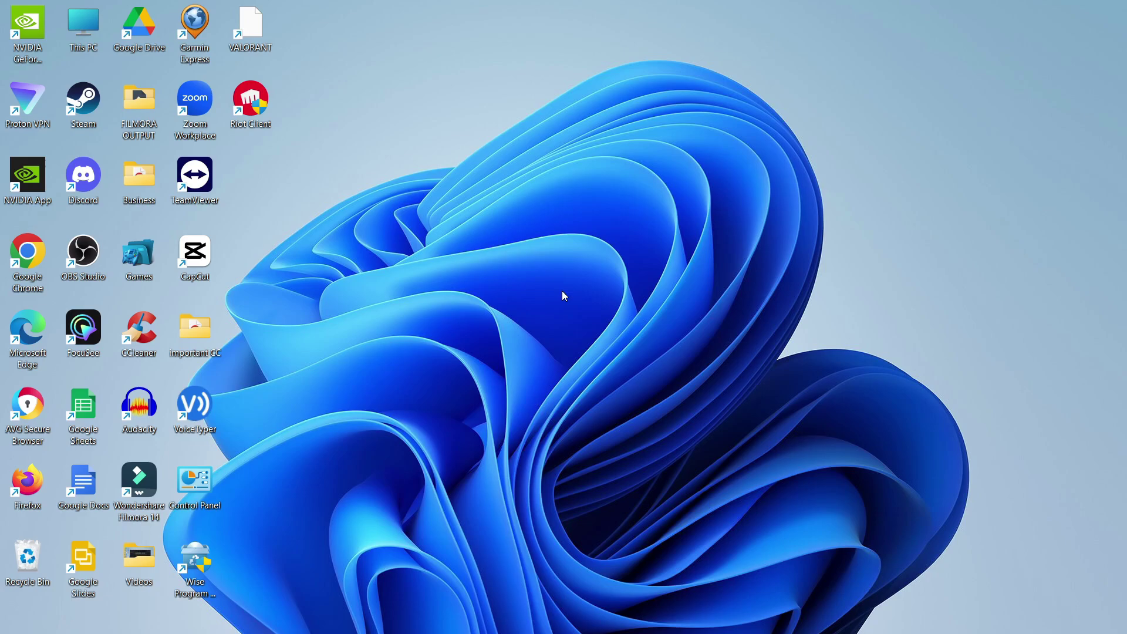
# Search the Start menu for 'valorant'
pyautogui.moveTo(318, 628)
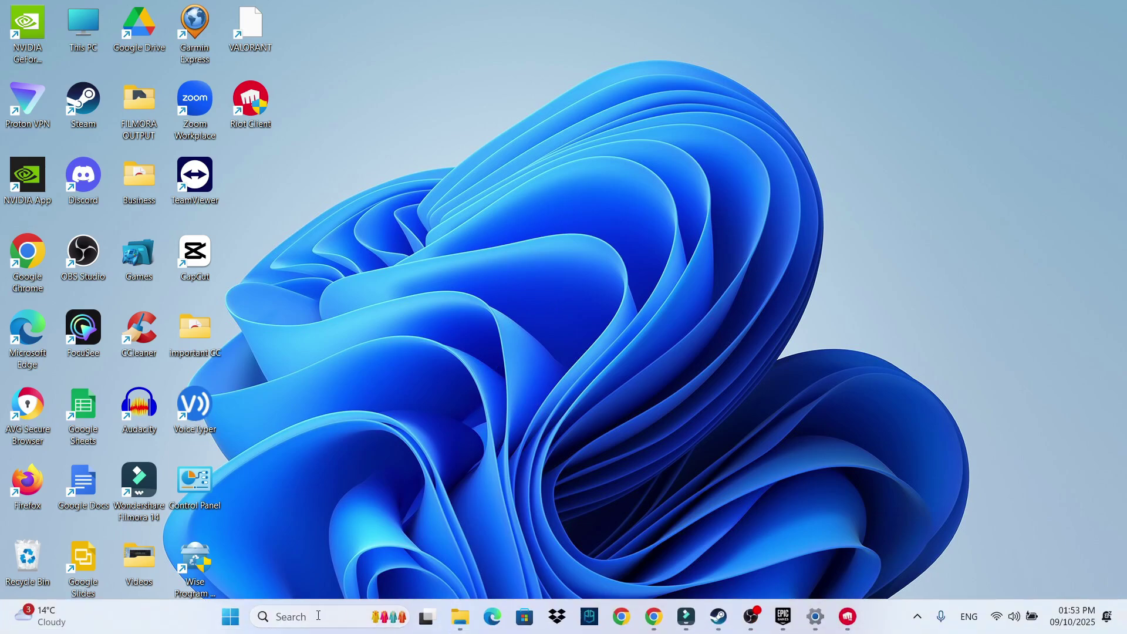
pyautogui.click(288, 614)
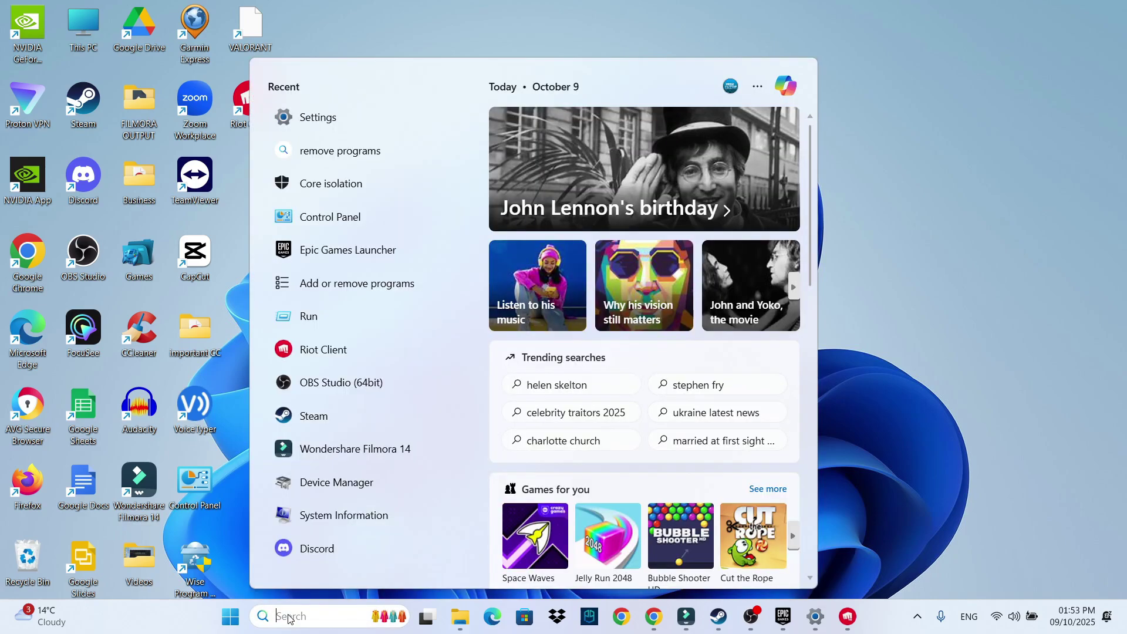
pyautogui.write('valorant')
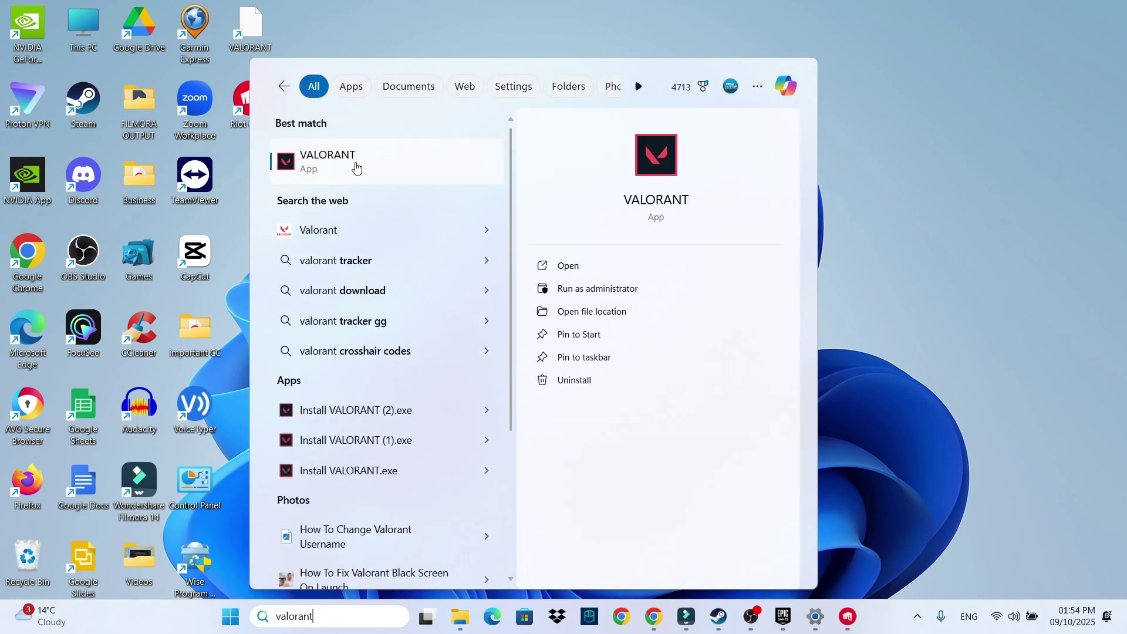
# Open the VALORANT shortcut's file location and show its full context menu
pyautogui.rightClick(381, 180)
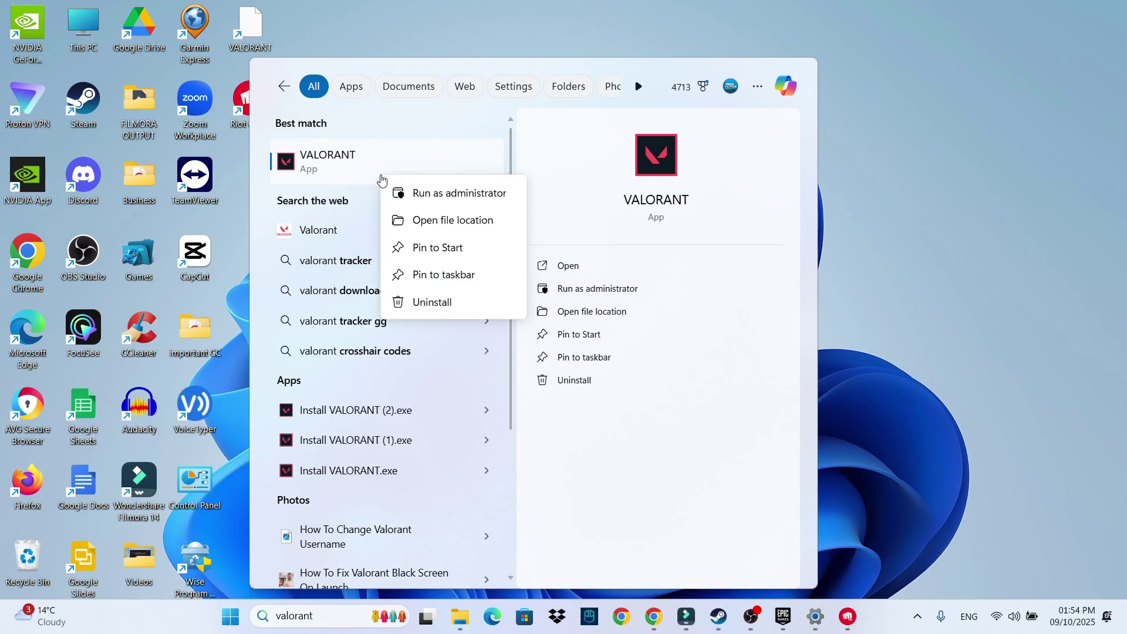
pyautogui.click(463, 220)
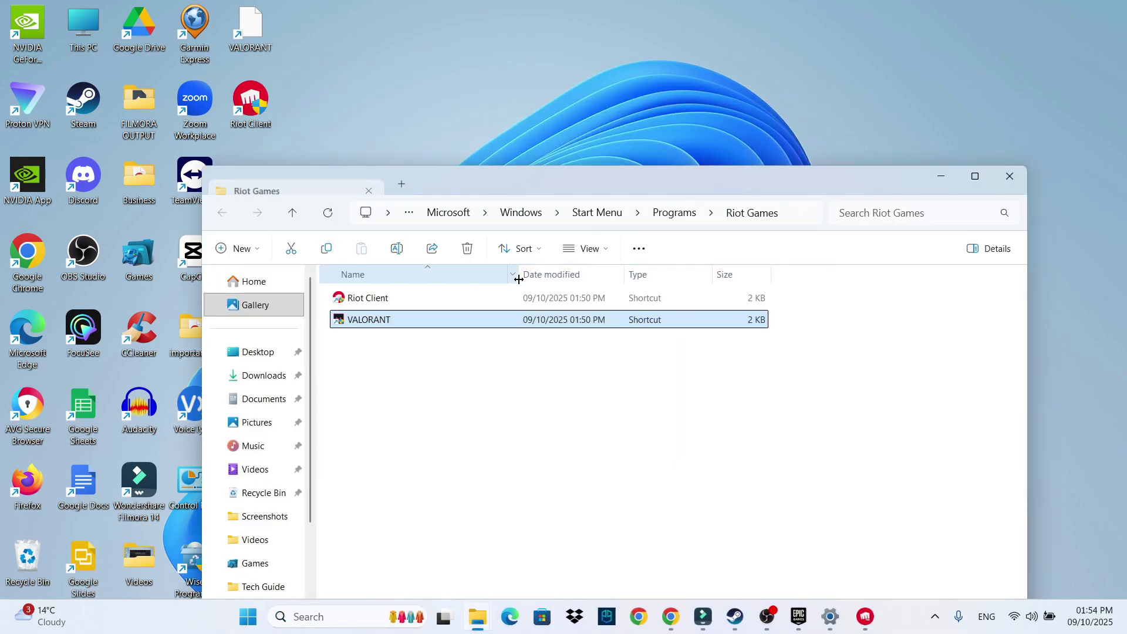
pyautogui.rightClick(404, 327)
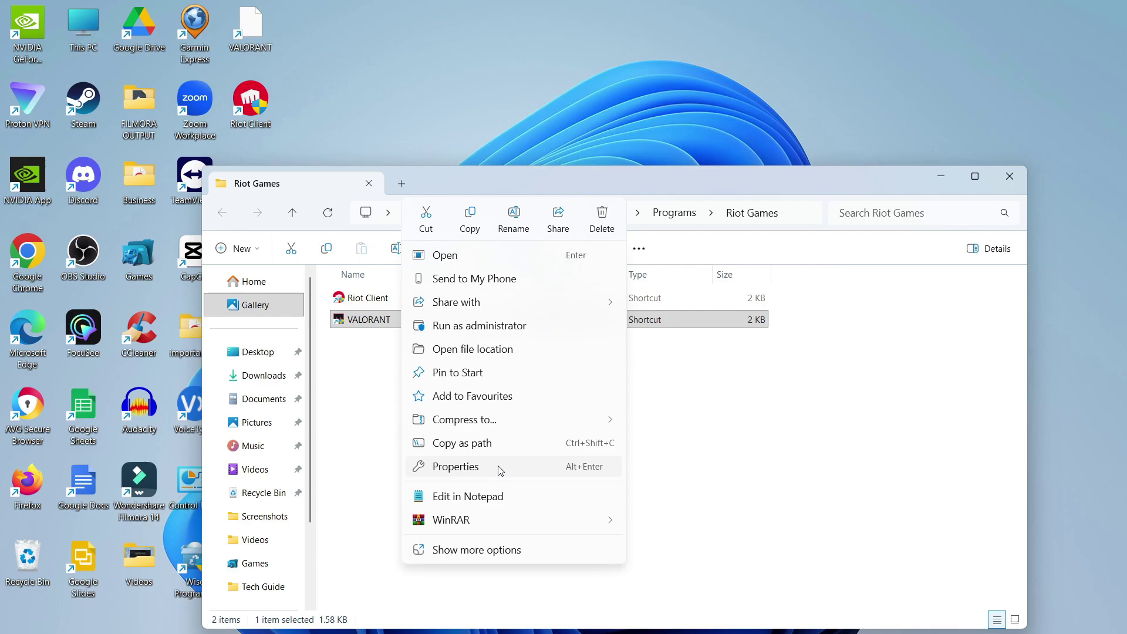
pyautogui.click(510, 554)
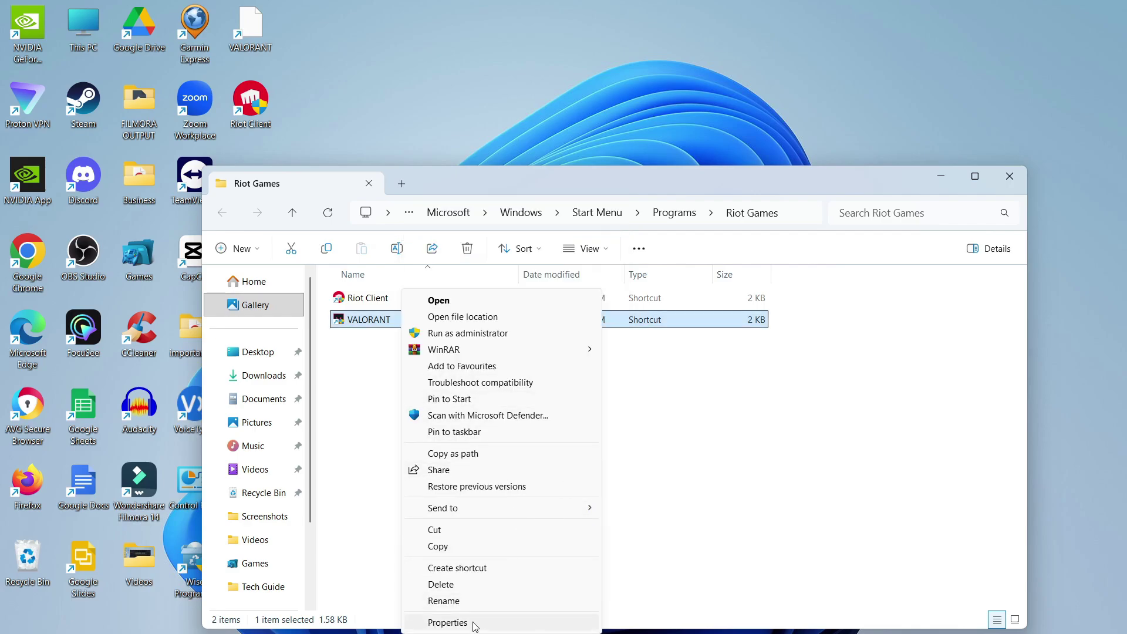
# In the shortcut's Compatibility properties, apply Windows 8 mode, admin rights and no full-screen optimisations
pyautogui.click(473, 629)
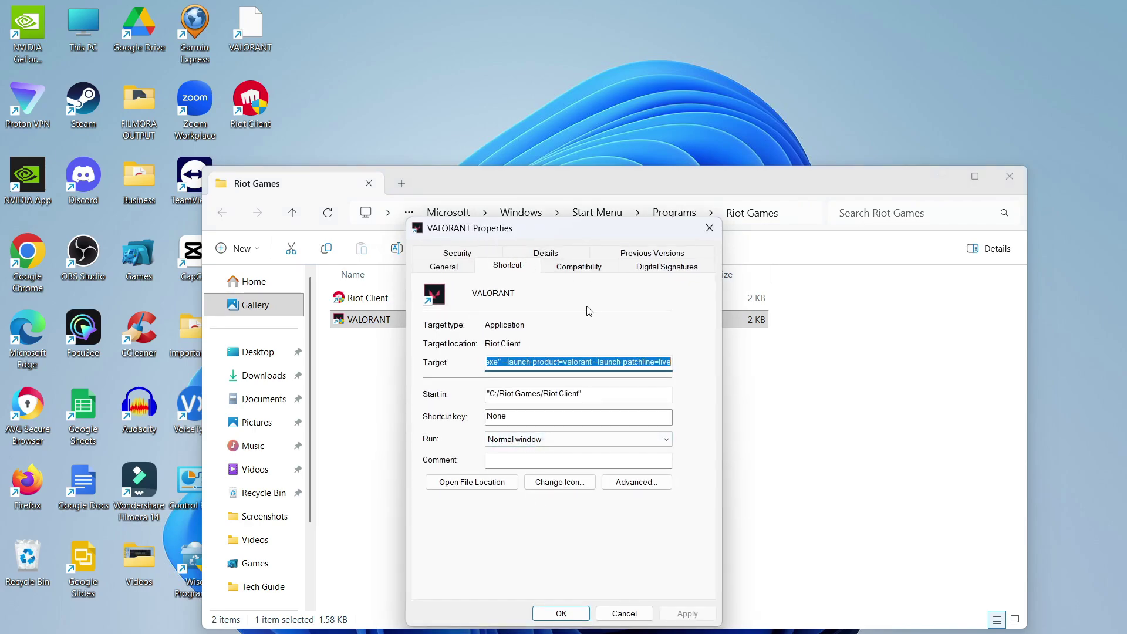
pyautogui.click(581, 268)
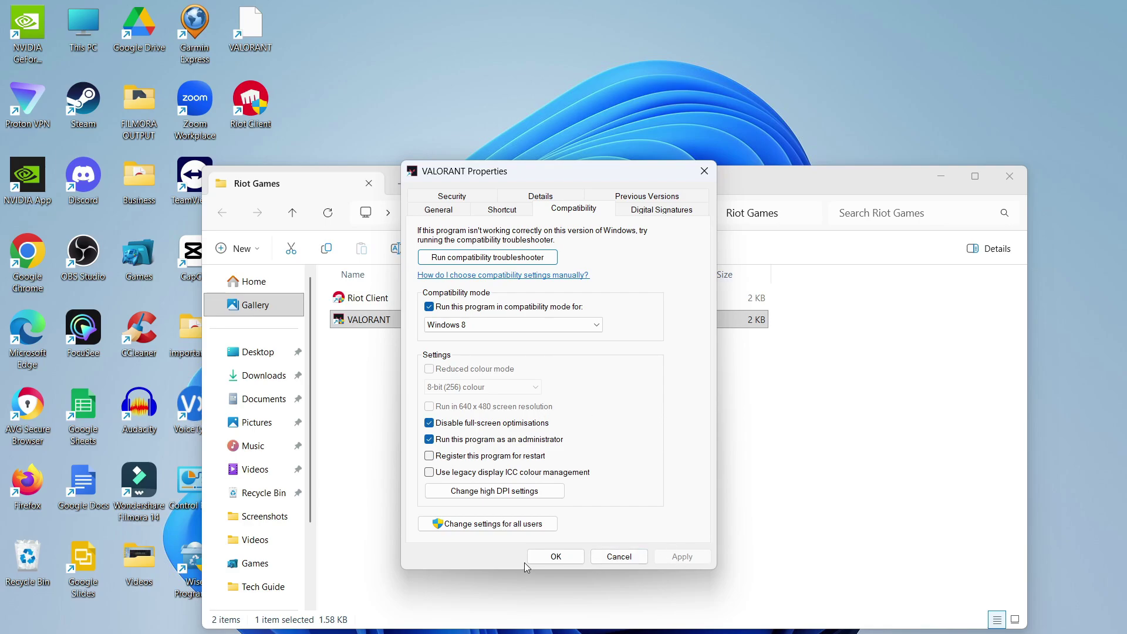
pyautogui.click(543, 558)
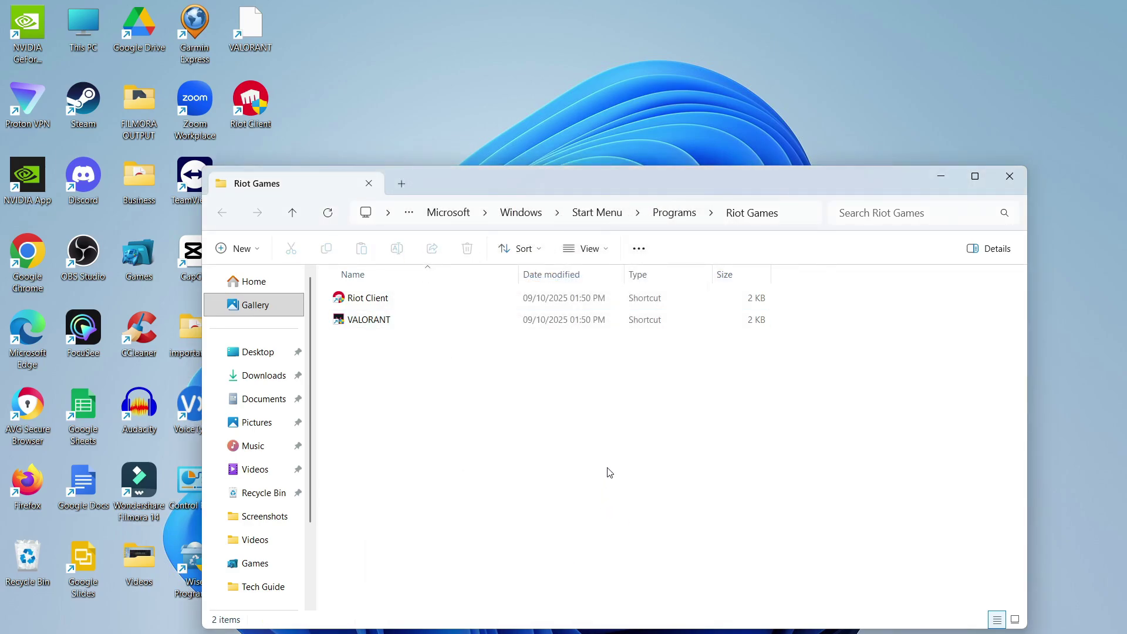
# Close the Riot Games folder and launch the Services console via a 'services' search
pyautogui.click(1015, 182)
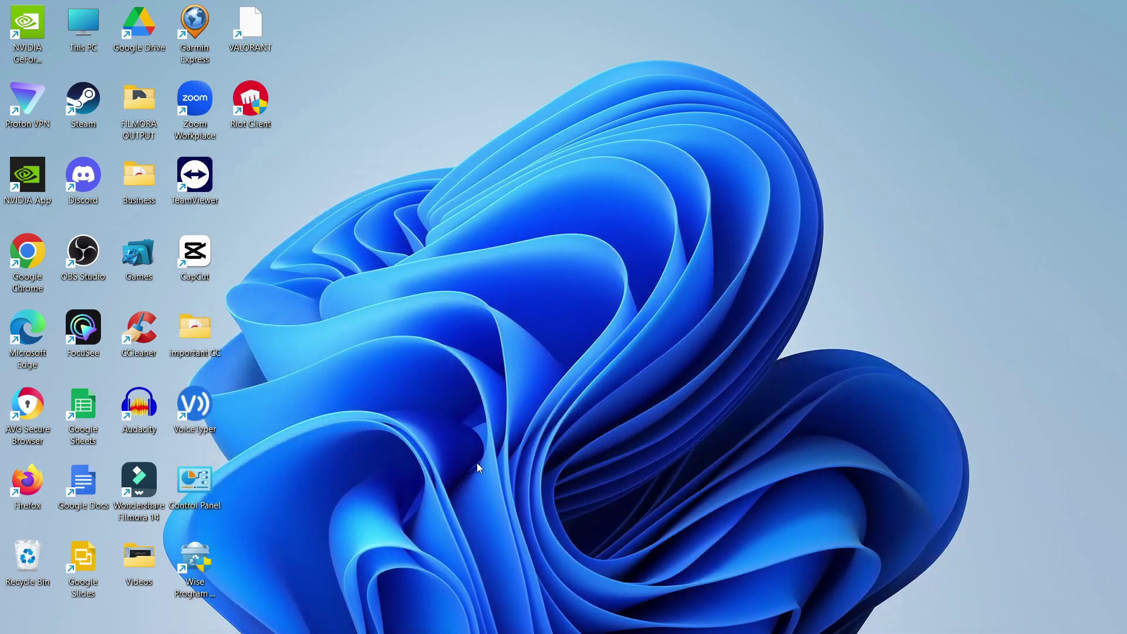
pyautogui.moveTo(312, 631)
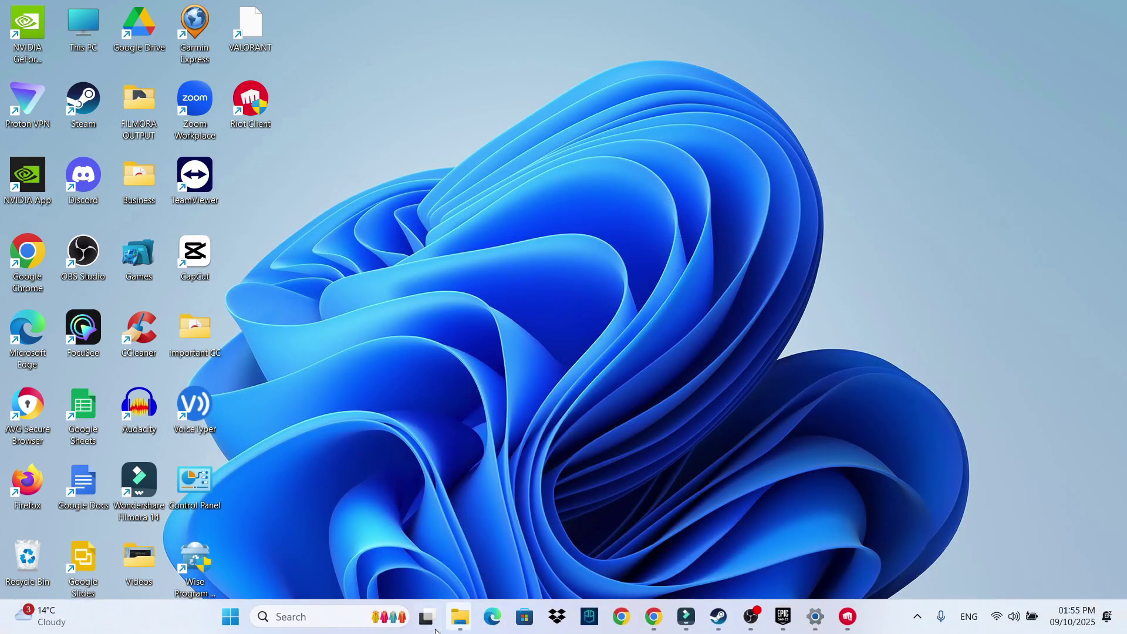
pyautogui.click(316, 624)
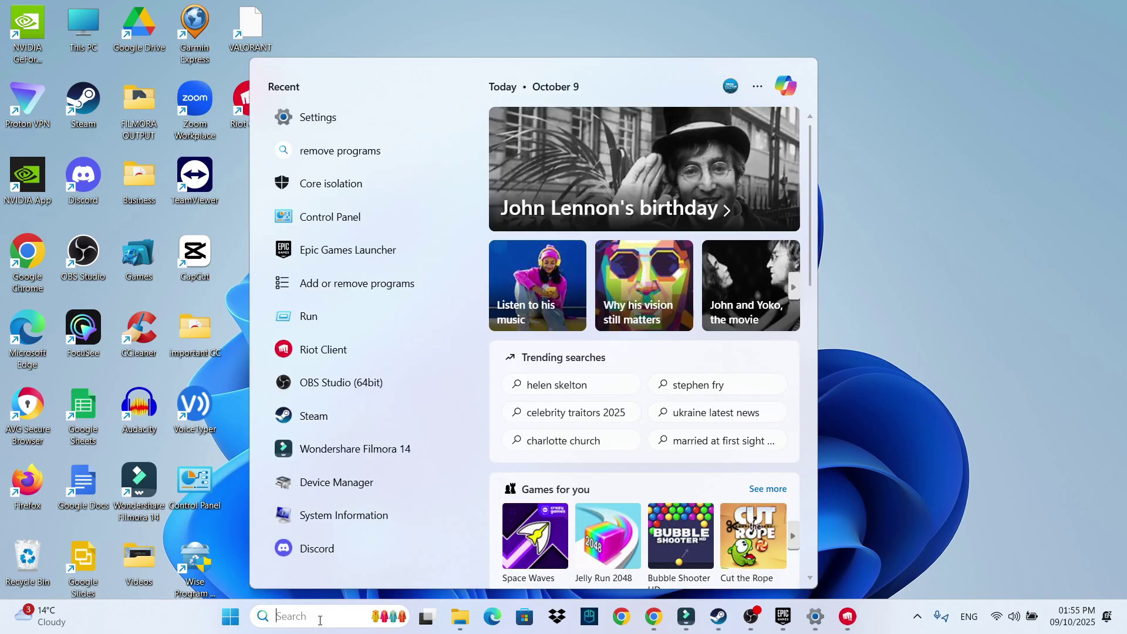
pyautogui.write('service')
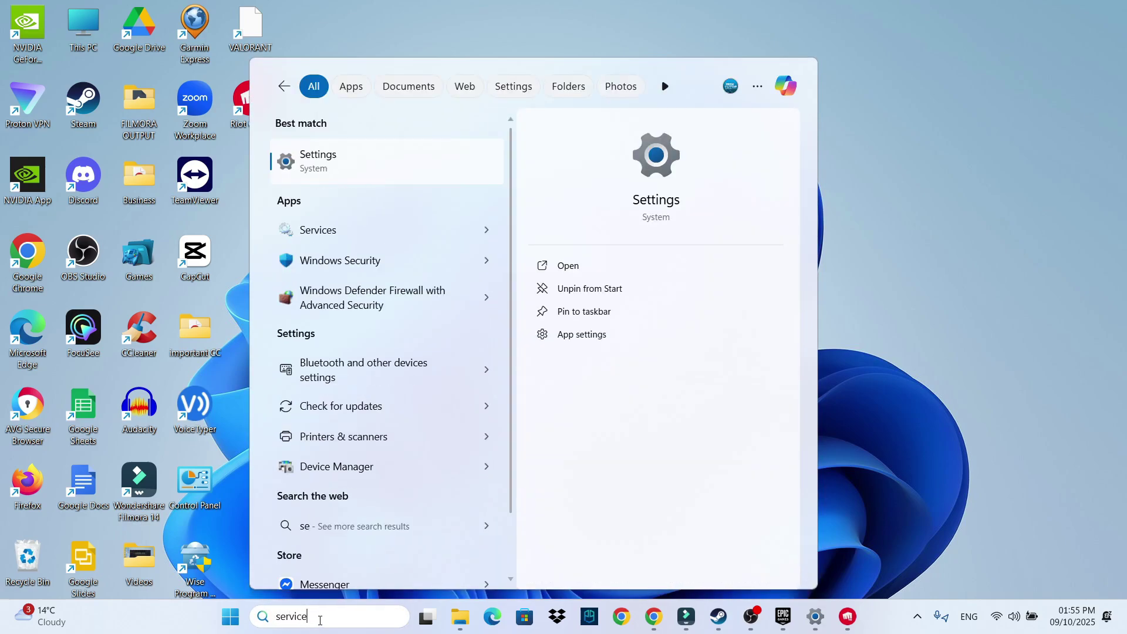
pyautogui.write('s')
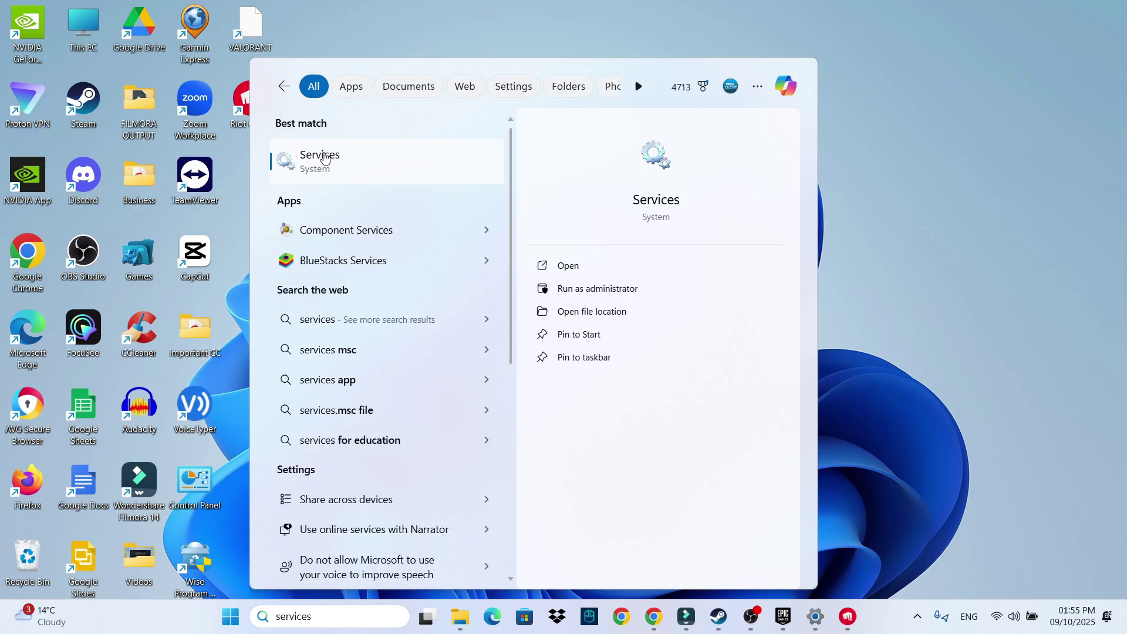
pyautogui.click(325, 158)
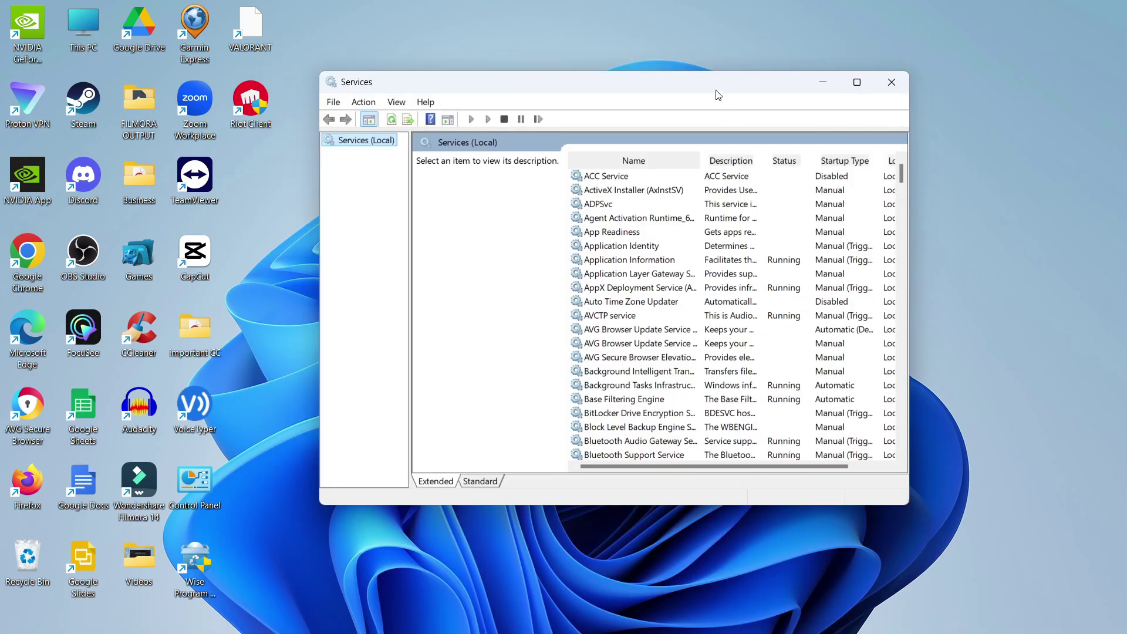
# Jump to the vgc service in the services list by typing 'vgc' and select it
pyautogui.moveTo(697, 88); pyautogui.dragTo(632, 93)
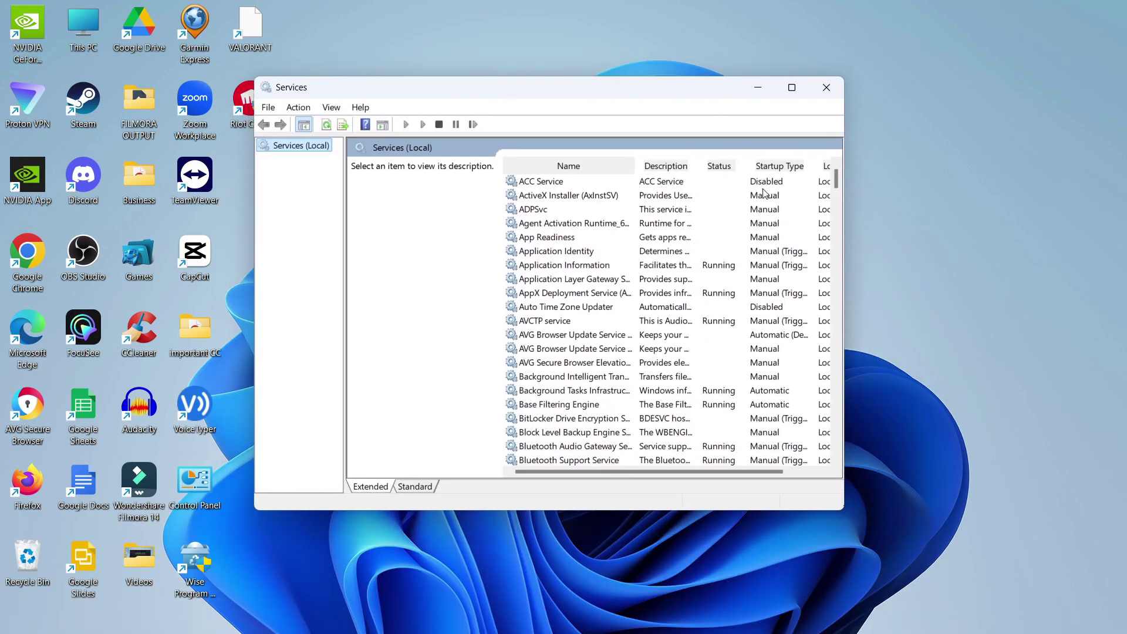
pyautogui.click(562, 209)
pyautogui.click(567, 267)
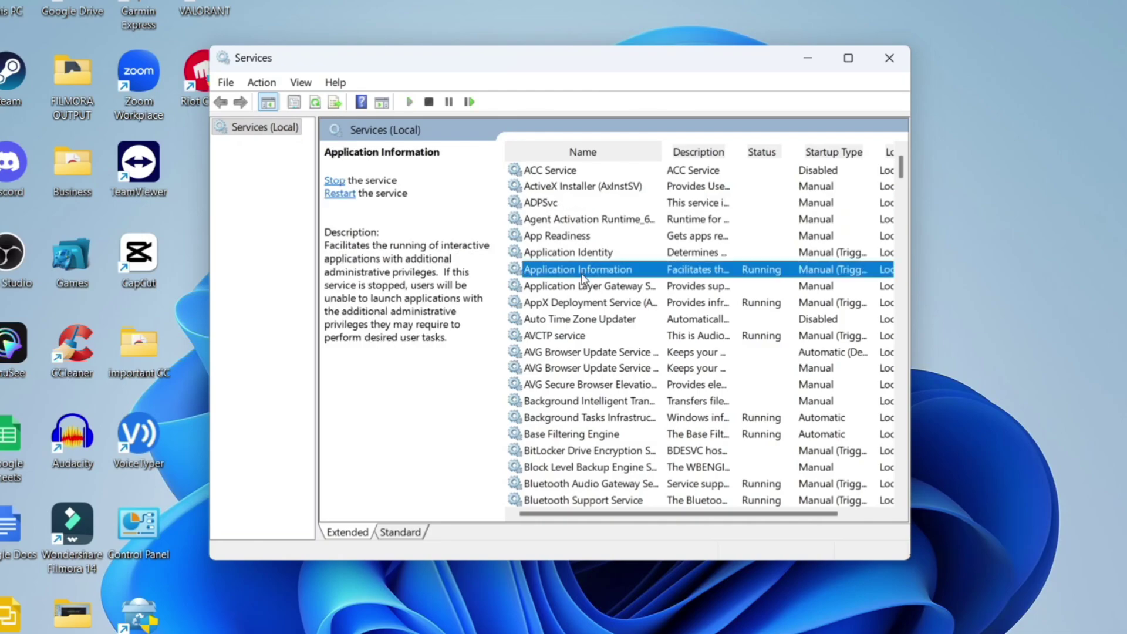
pyautogui.click(574, 237)
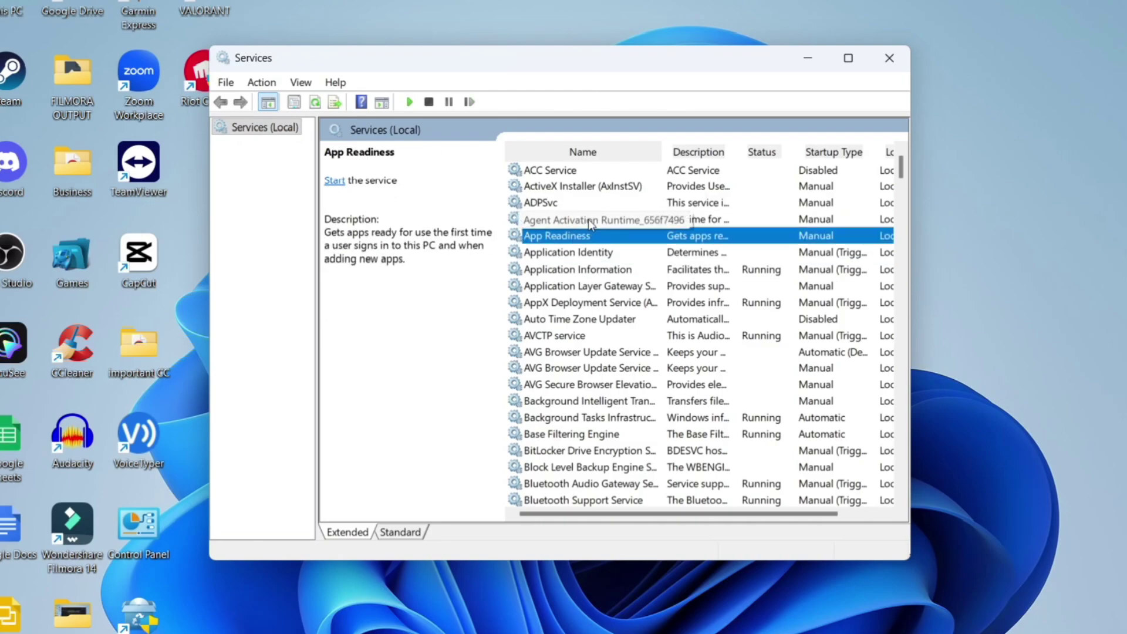
pyautogui.write('vgc')
pyautogui.scroll(2, 597, 251)
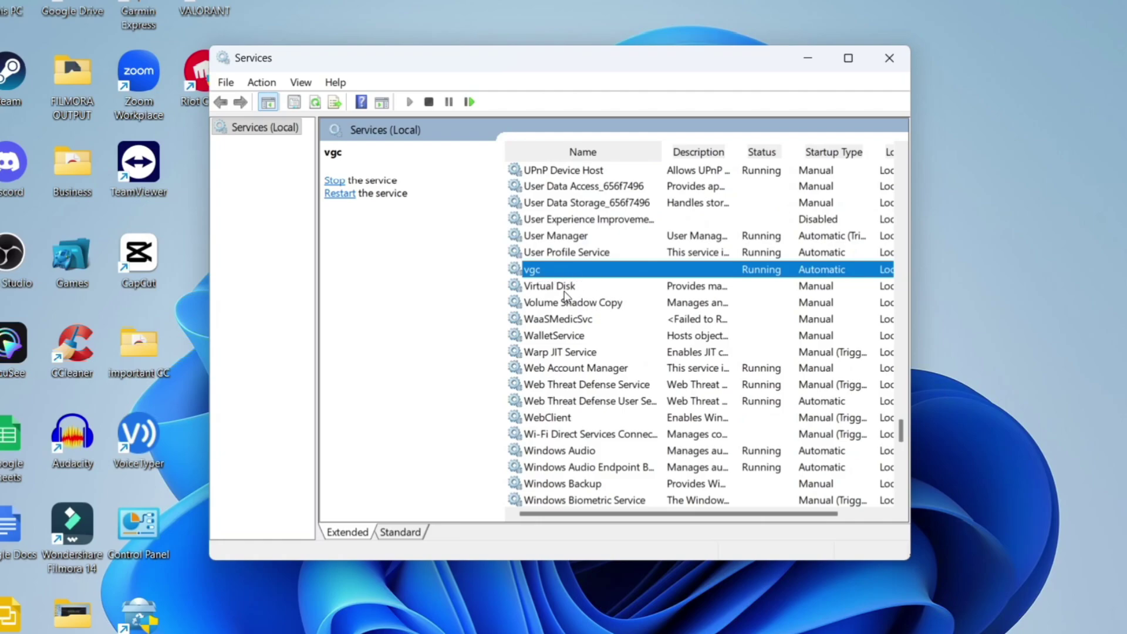
pyautogui.click(588, 286)
pyautogui.click(603, 272)
# In vgc's properties, leave the startup type on Automatic after trying Manual, and confirm
pyautogui.rightClick(582, 276)
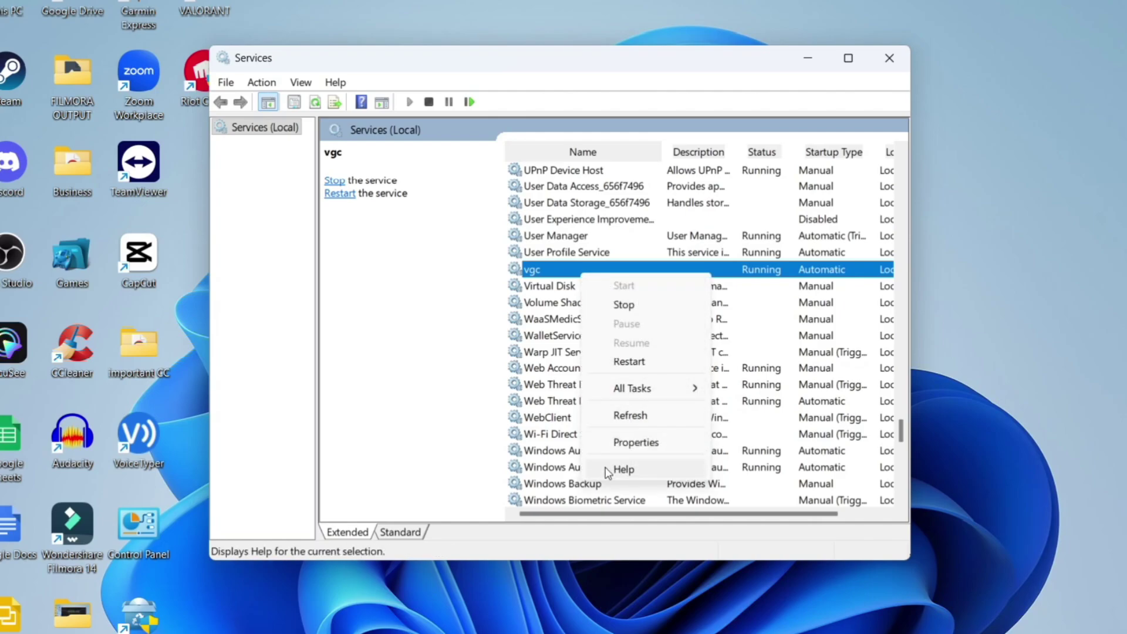
pyautogui.click(617, 446)
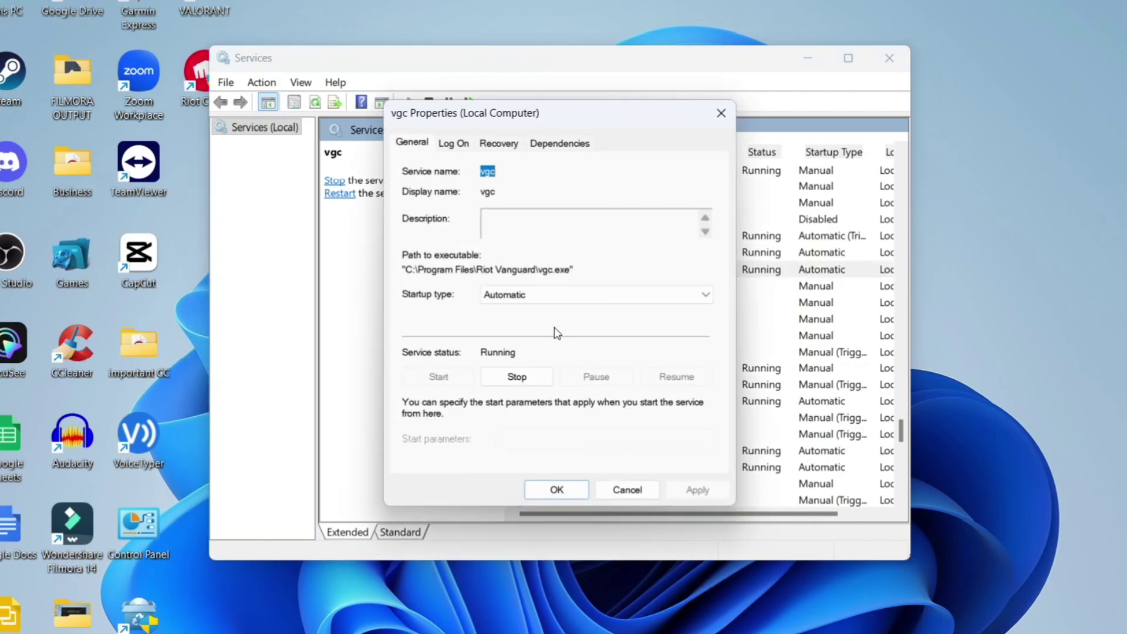
pyautogui.click(526, 299)
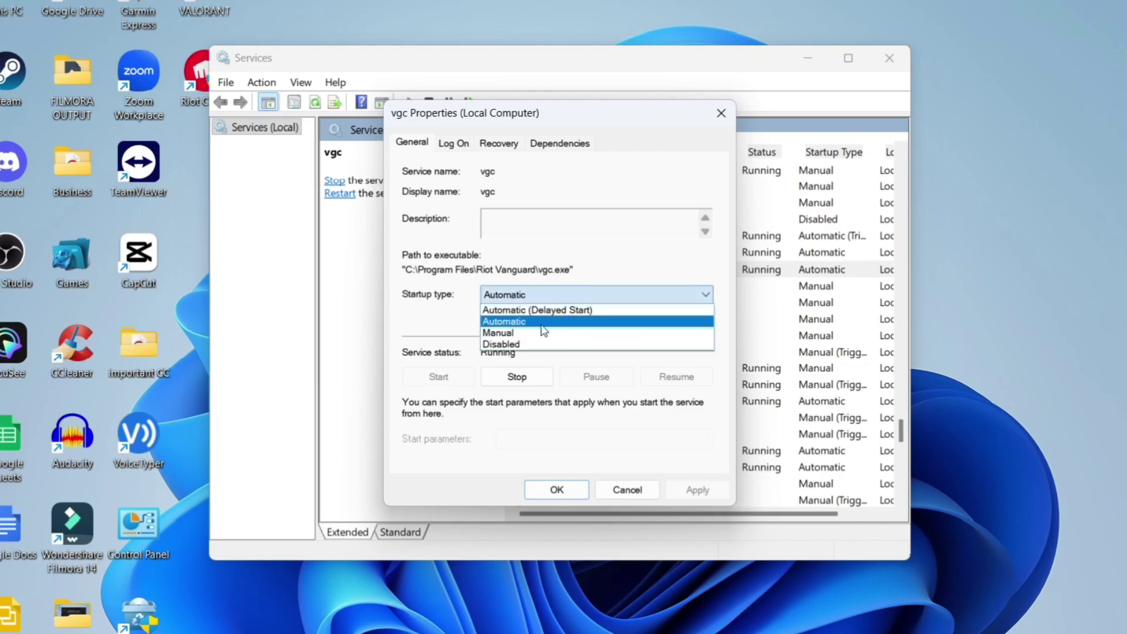
pyautogui.click(537, 324)
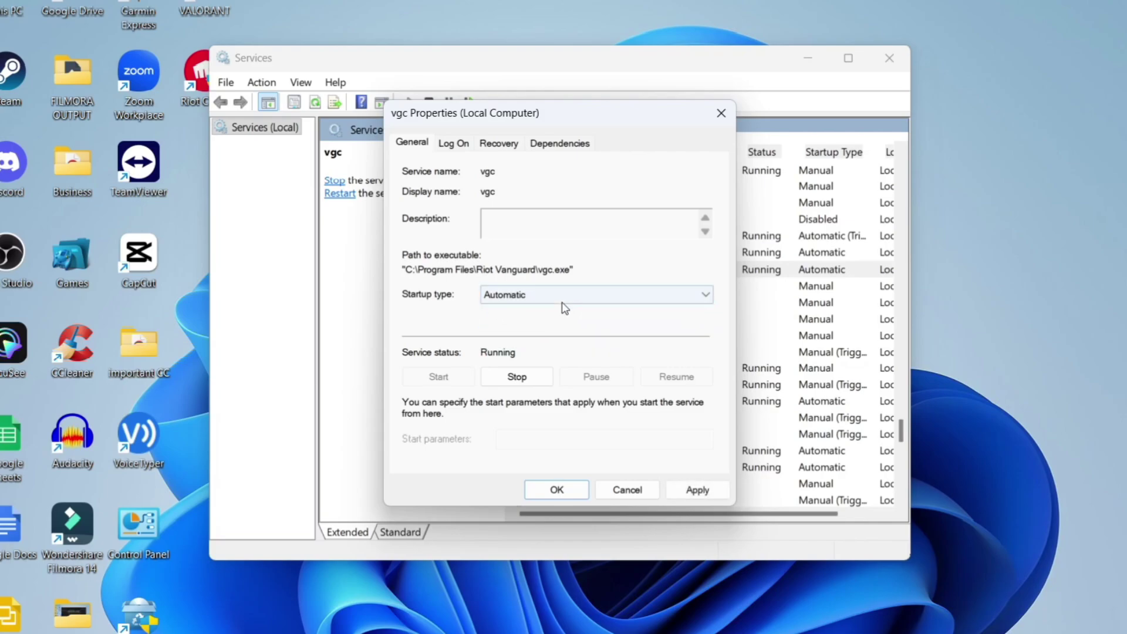
pyautogui.click(556, 297)
pyautogui.click(516, 334)
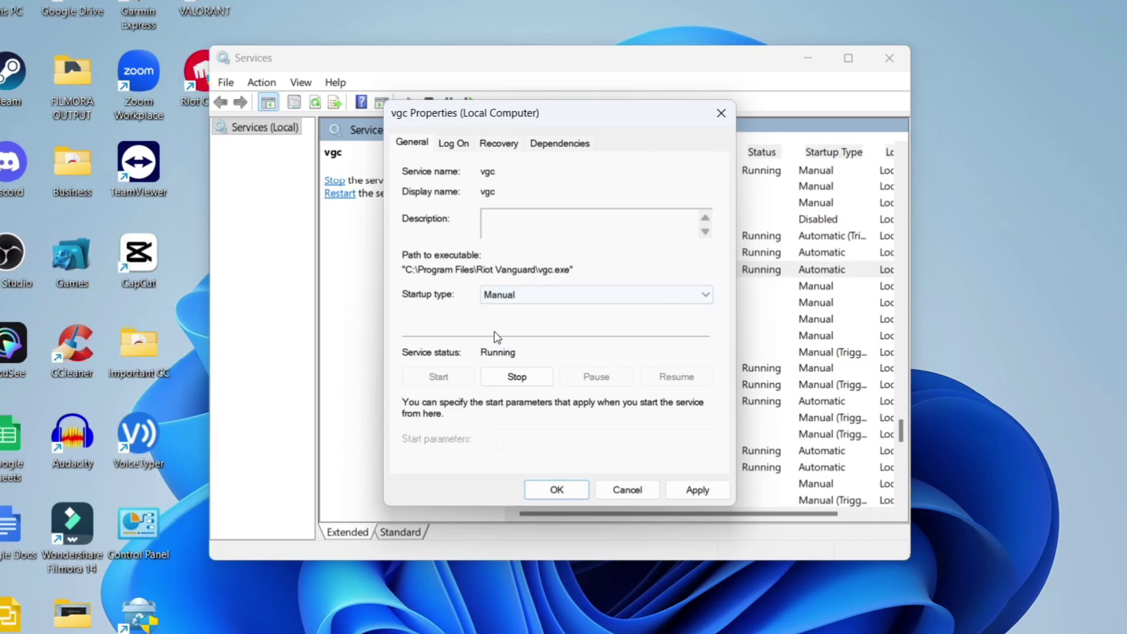
pyautogui.click(556, 298)
pyautogui.click(533, 323)
pyautogui.click(538, 493)
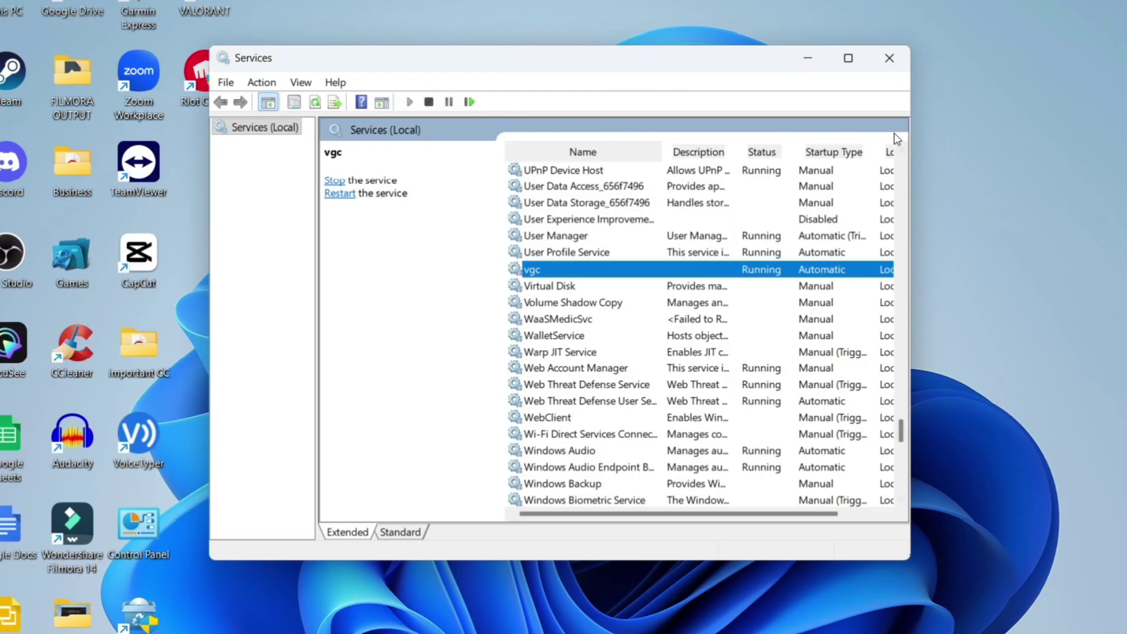
# Close Services, open Graphics settings and filter the app list for 'valo'
pyautogui.click(889, 58)
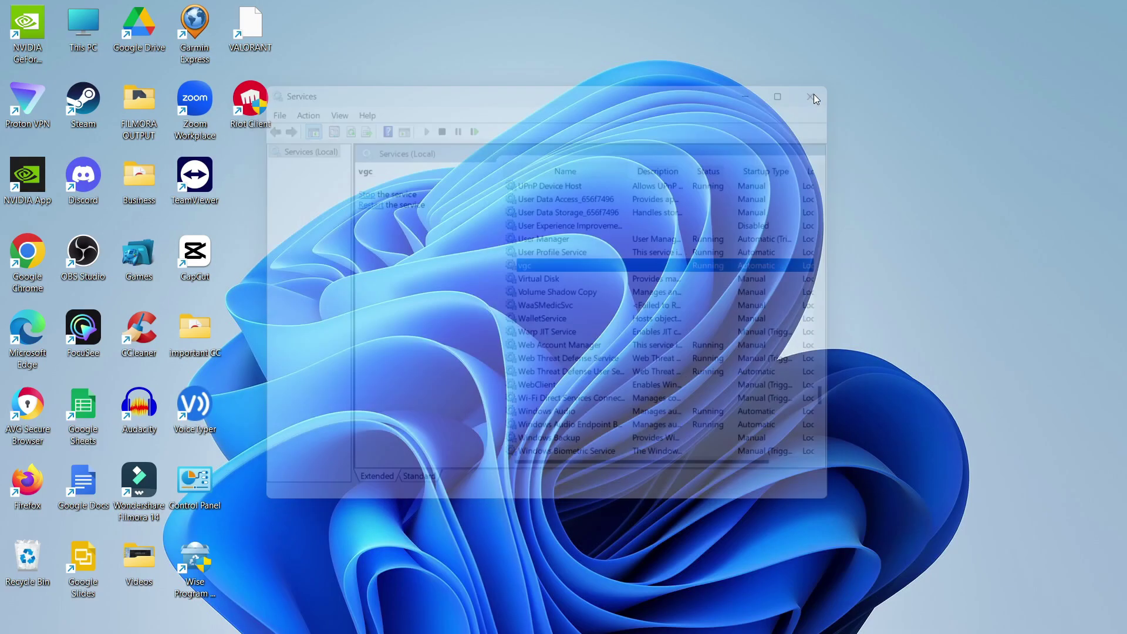
pyautogui.click(346, 611)
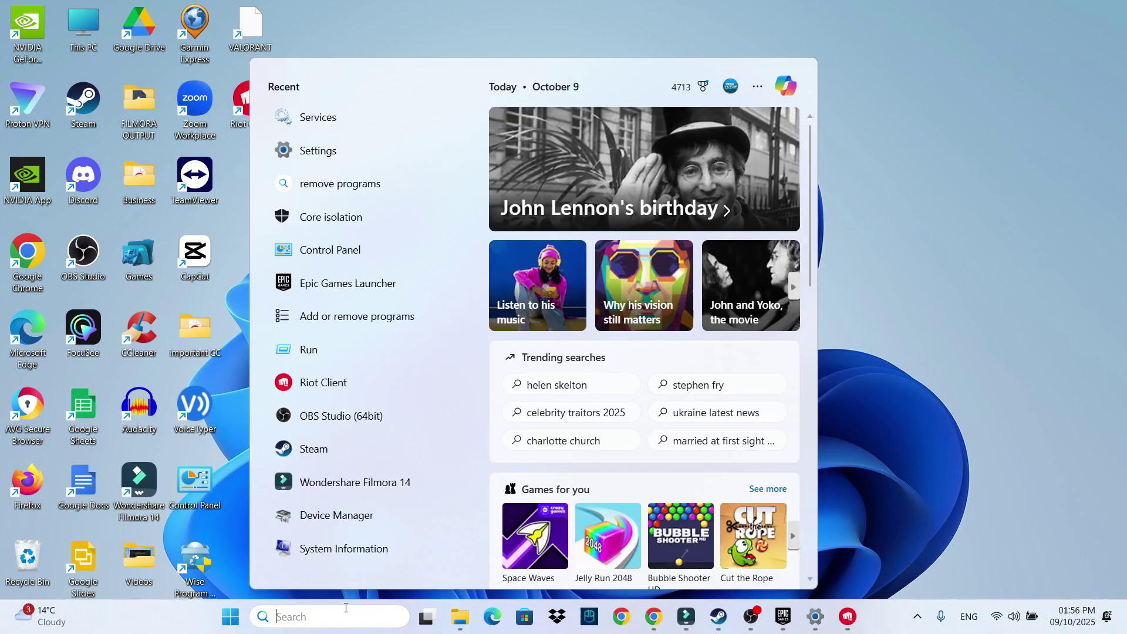
pyautogui.write('graphics sett')
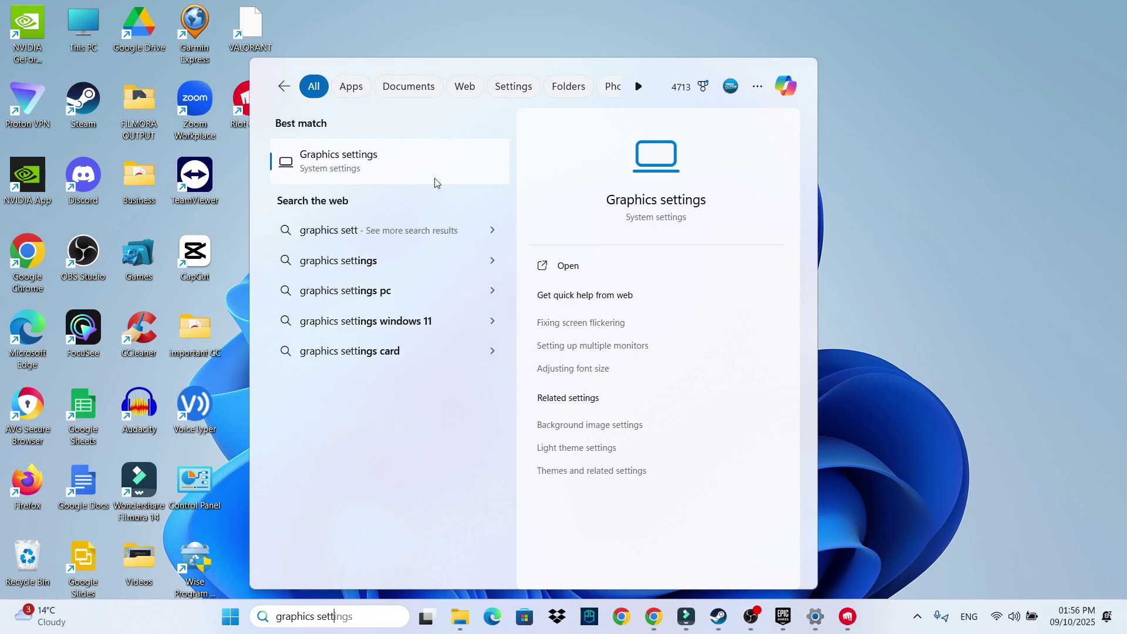
pyautogui.click(392, 156)
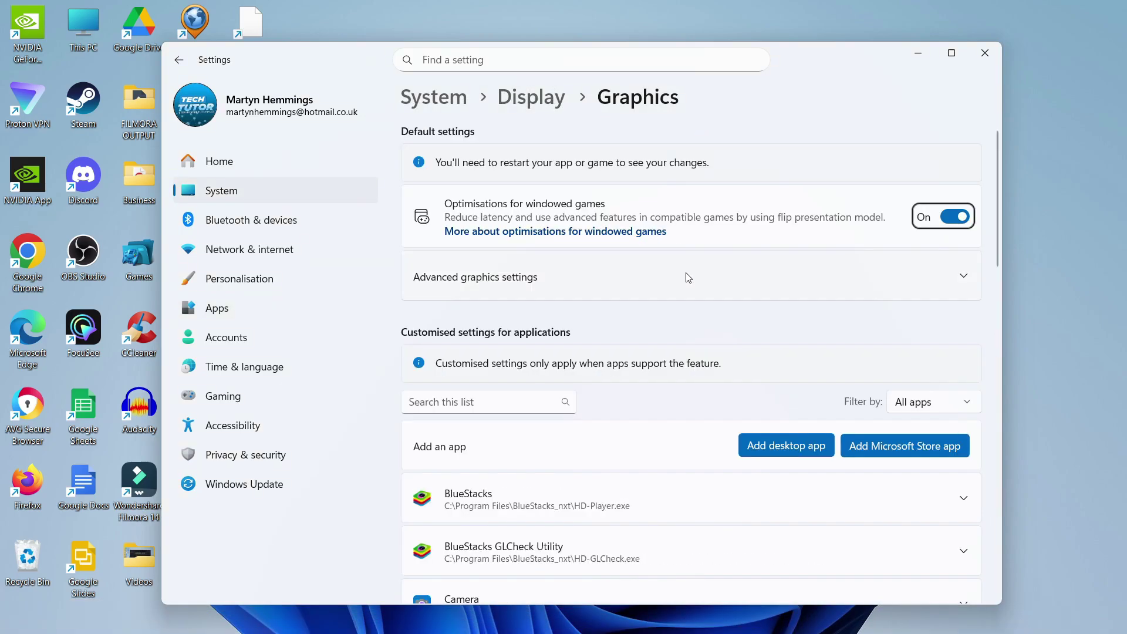
pyautogui.scroll(-1, 604, 320)
pyautogui.click(482, 324)
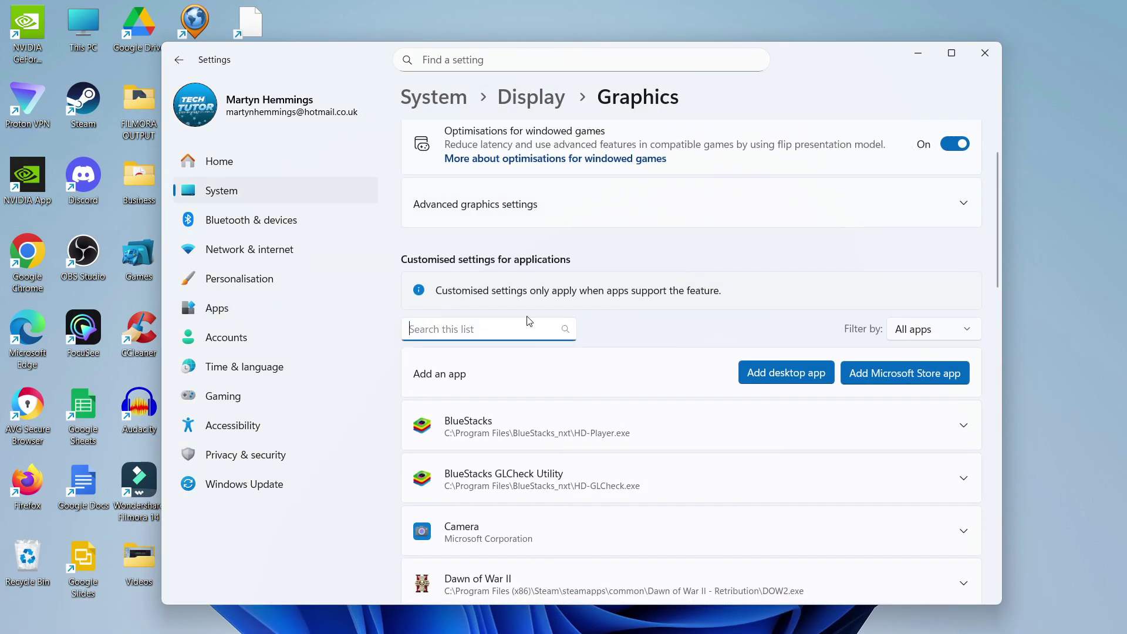
pyautogui.write('valo')
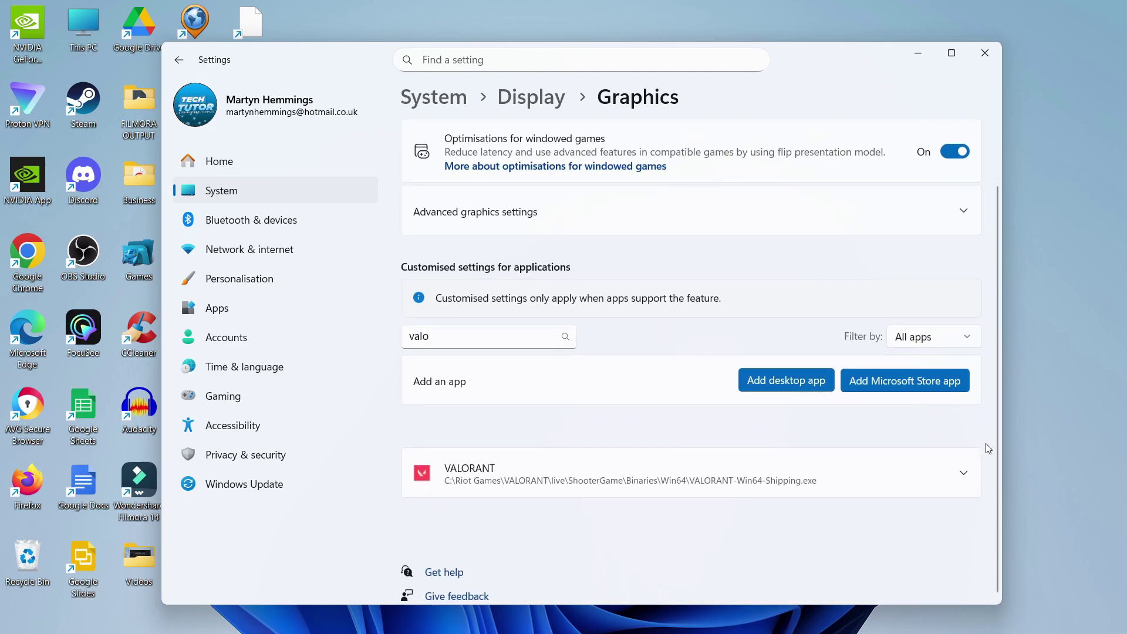
# Set VALORANT's GPU preference to High Performance (NVIDIA GeForce RTX 4060 Laptop GPU) and close Settings
pyautogui.click(964, 473)
pyautogui.scroll(-1, 863, 437)
pyautogui.scroll(-1, 863, 437)
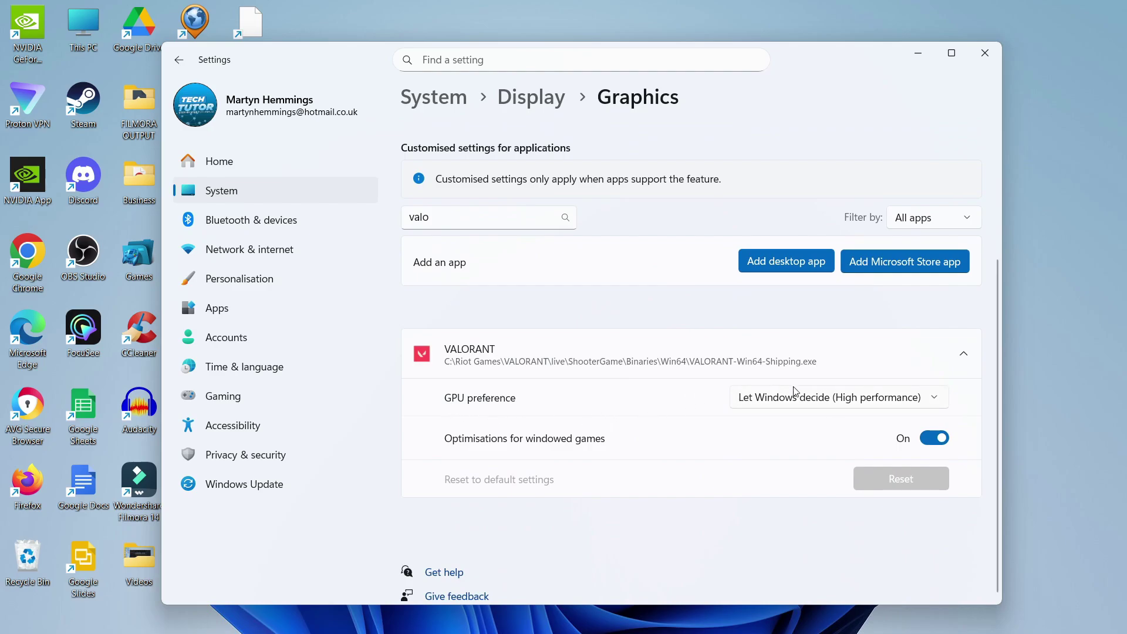
pyautogui.click(841, 398)
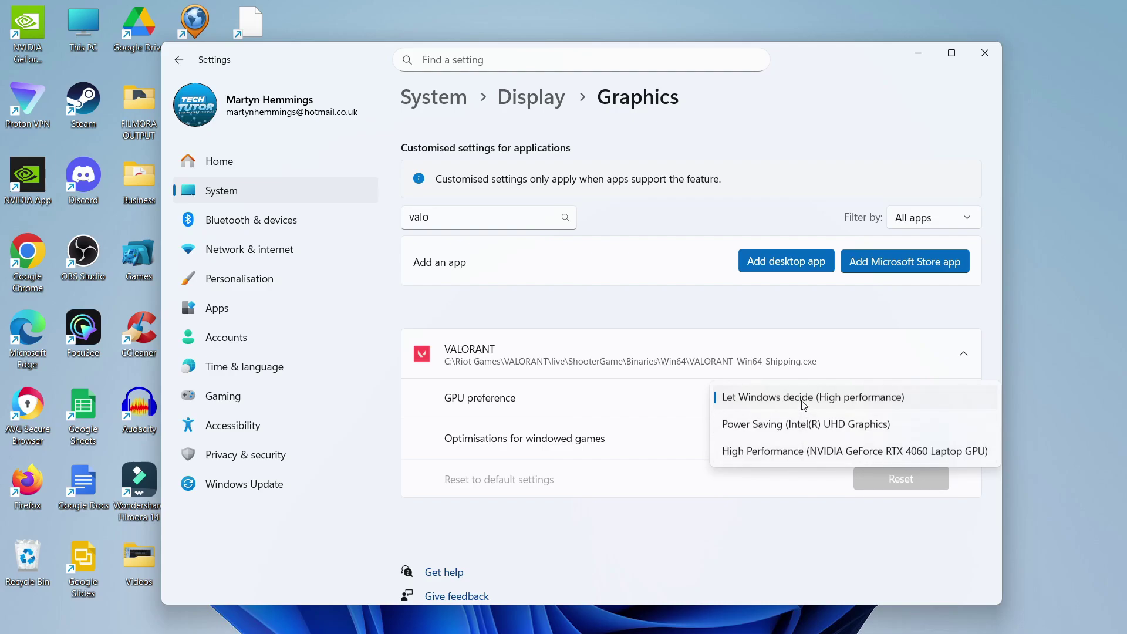
pyautogui.click(789, 452)
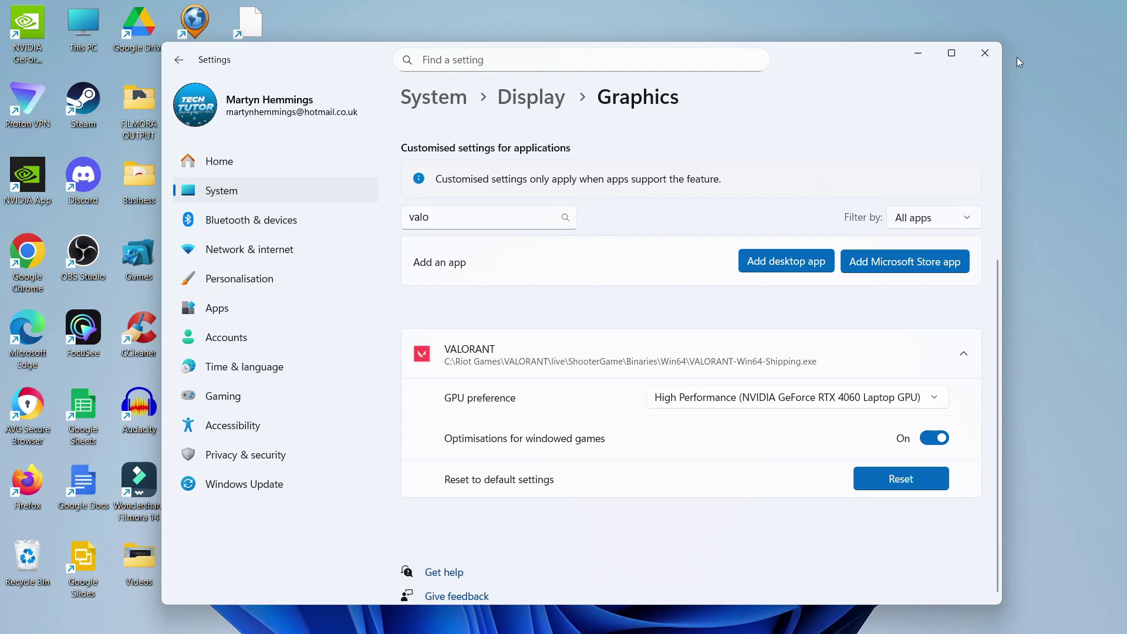
pyautogui.click(999, 52)
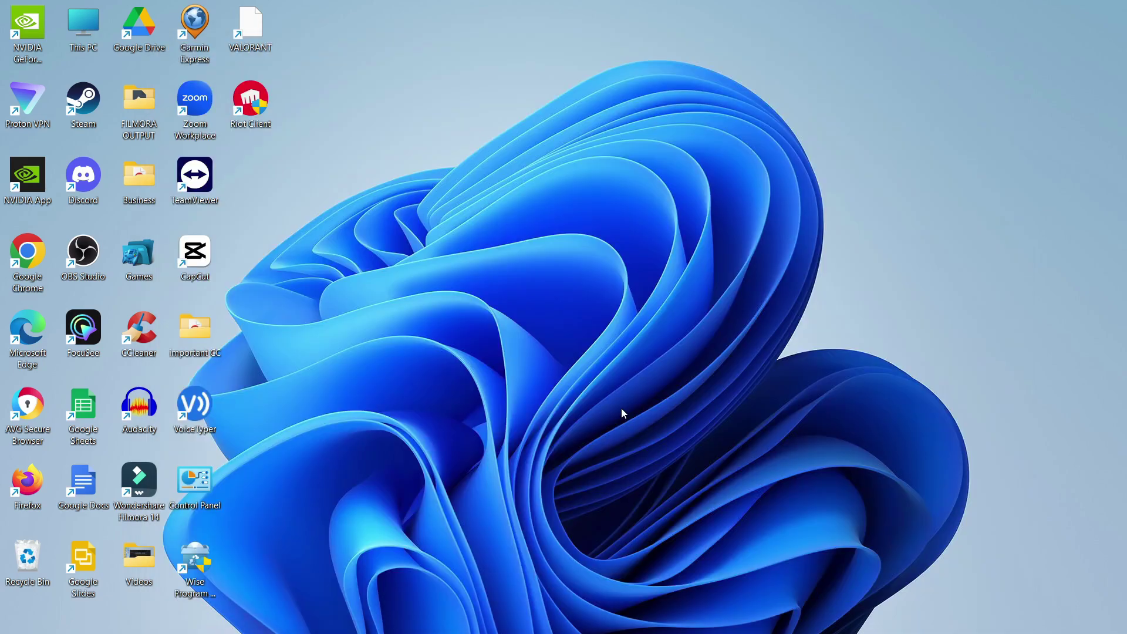